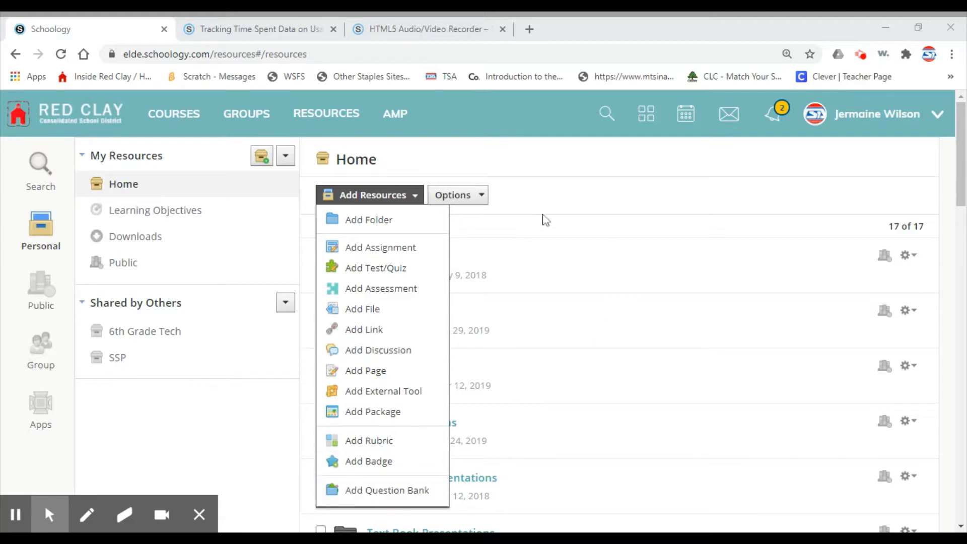
Create a question bank named "Test Question Bank" with the description "This is for training purposes" and question tracking enabled.
left_click(388, 195)
left_click(398, 196)
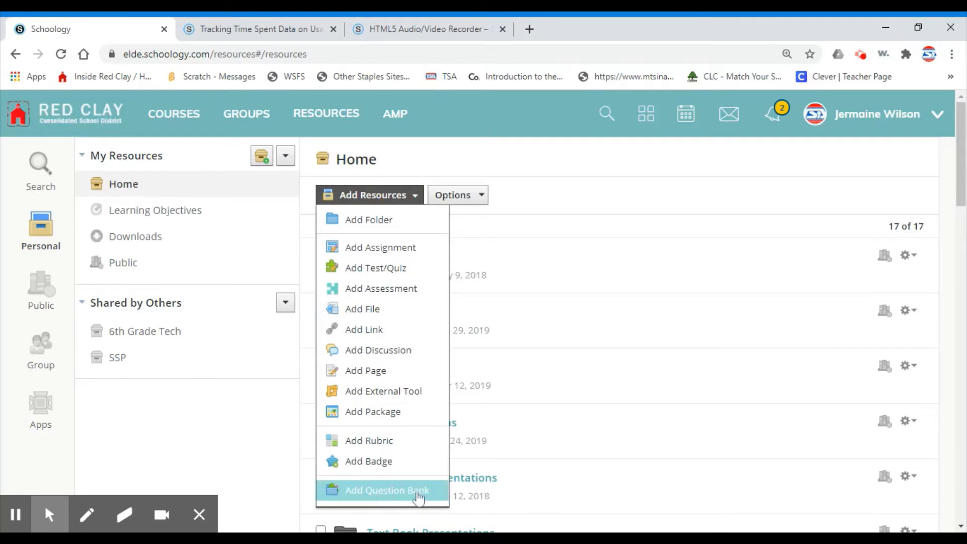
left_click(389, 491)
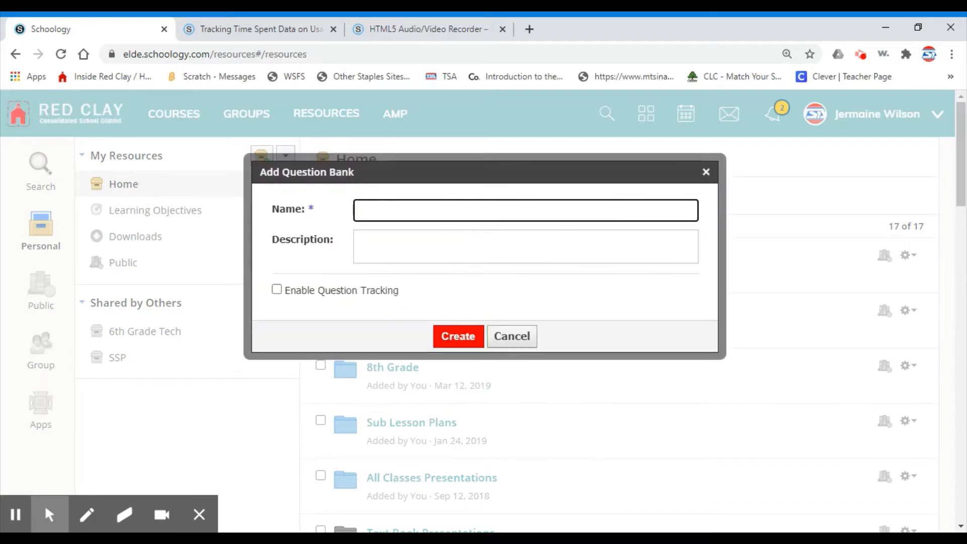
mouse_move(49, 514)
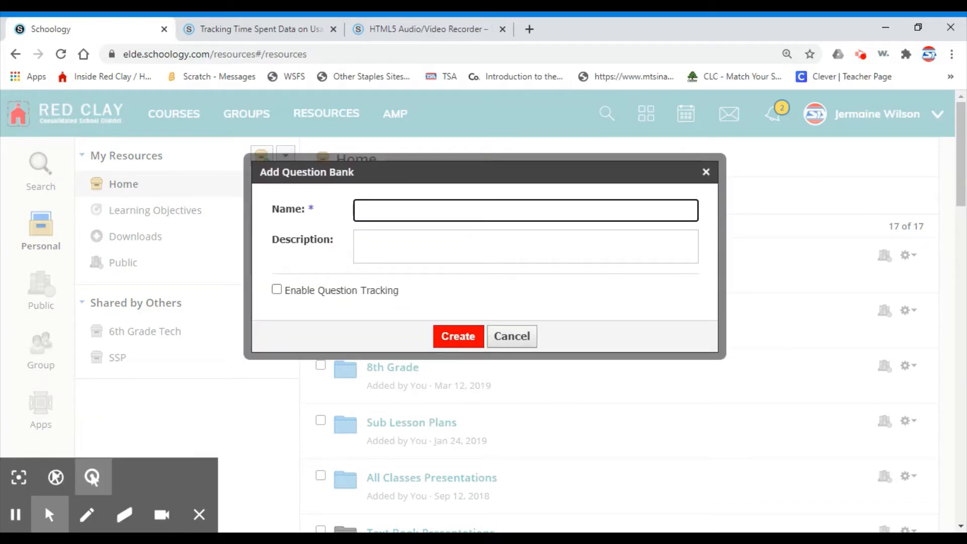
type("Test Question Bank")
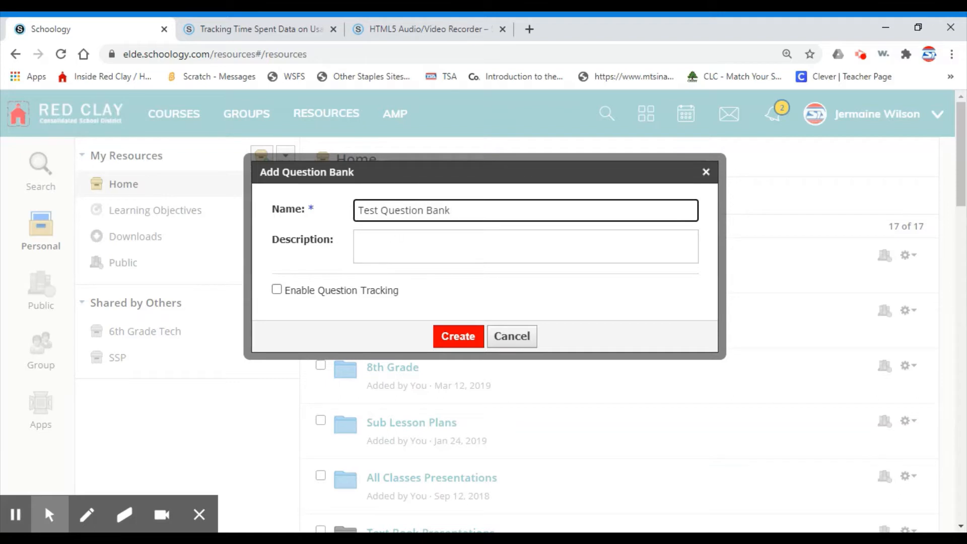
left_click(371, 244)
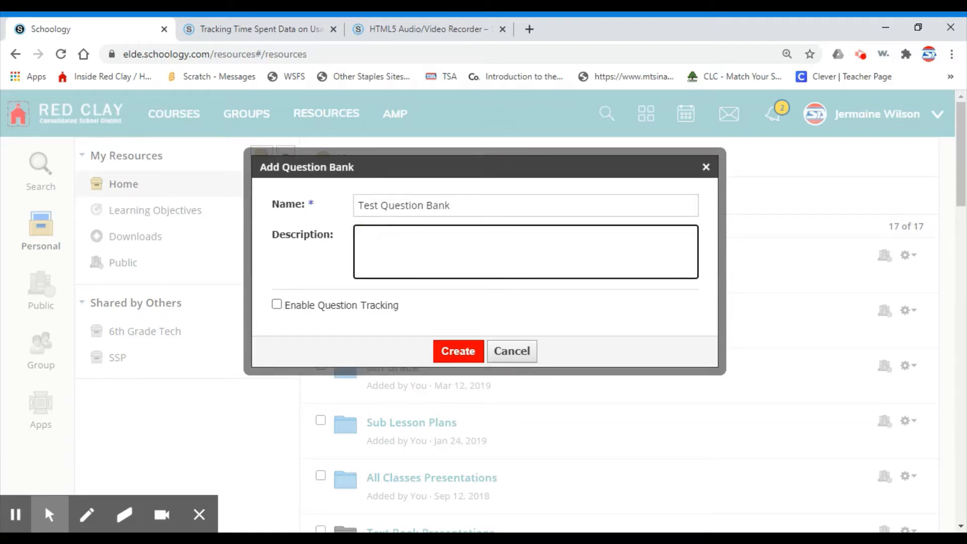
type("This is for training purposes")
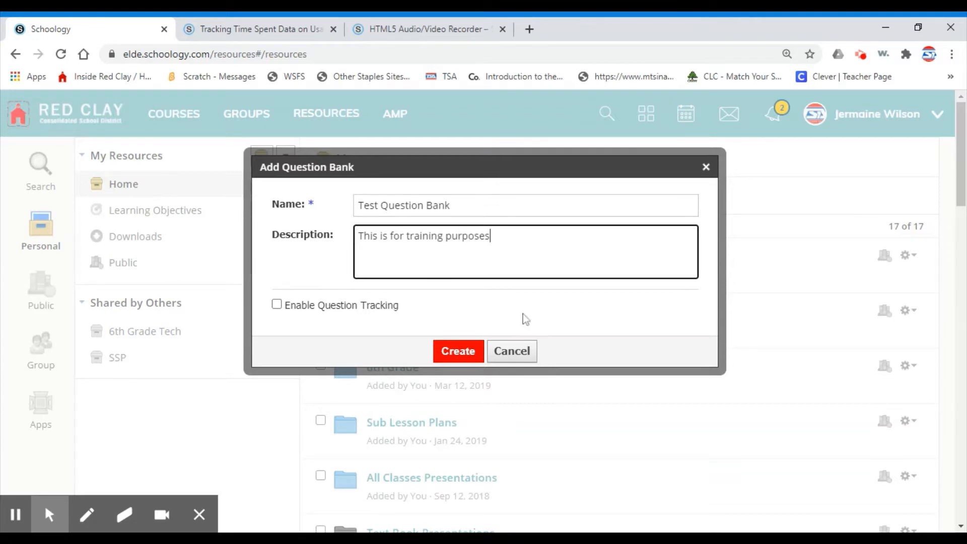
left_click(276, 305)
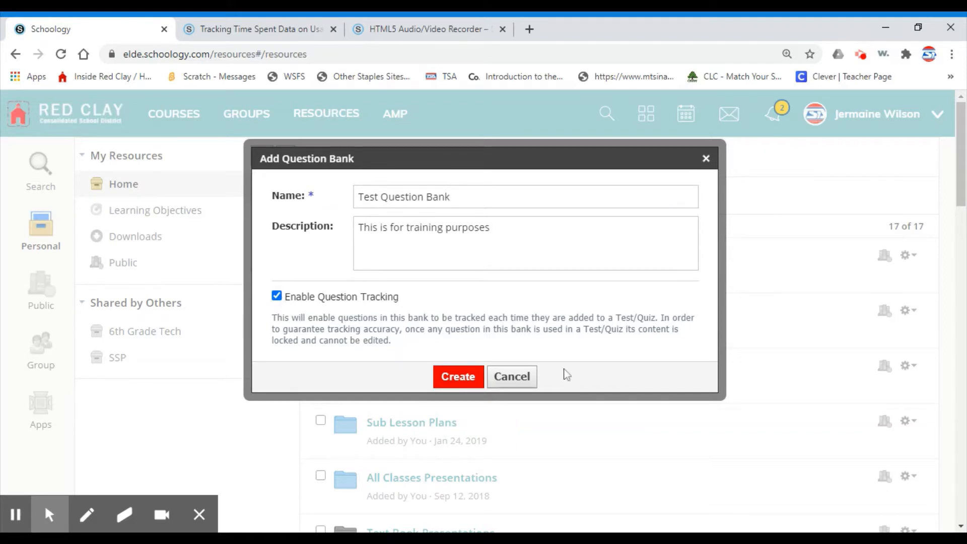
left_click(456, 379)
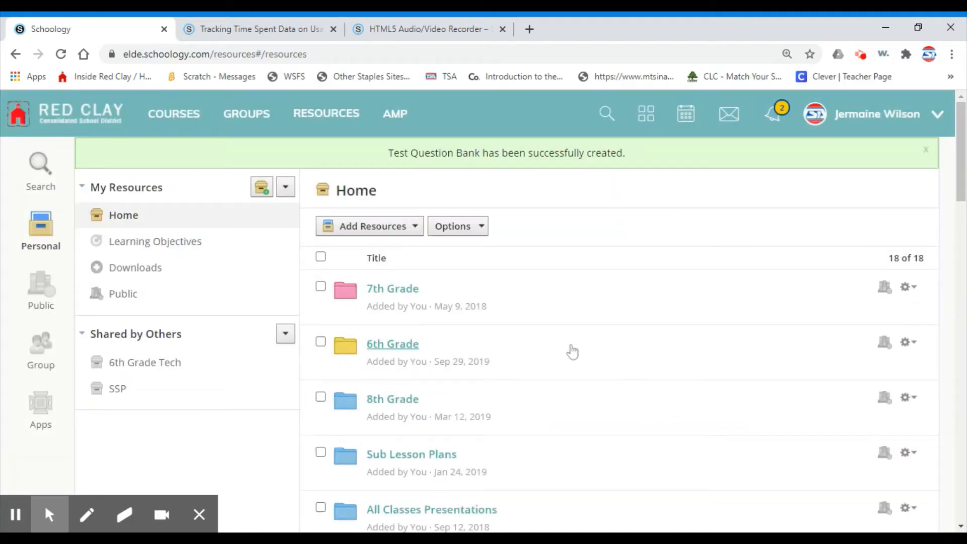
Open the Test Question Bank from the list of personal resources.
scroll(579, 347, "down", 8)
scroll(582, 345, "down", 5)
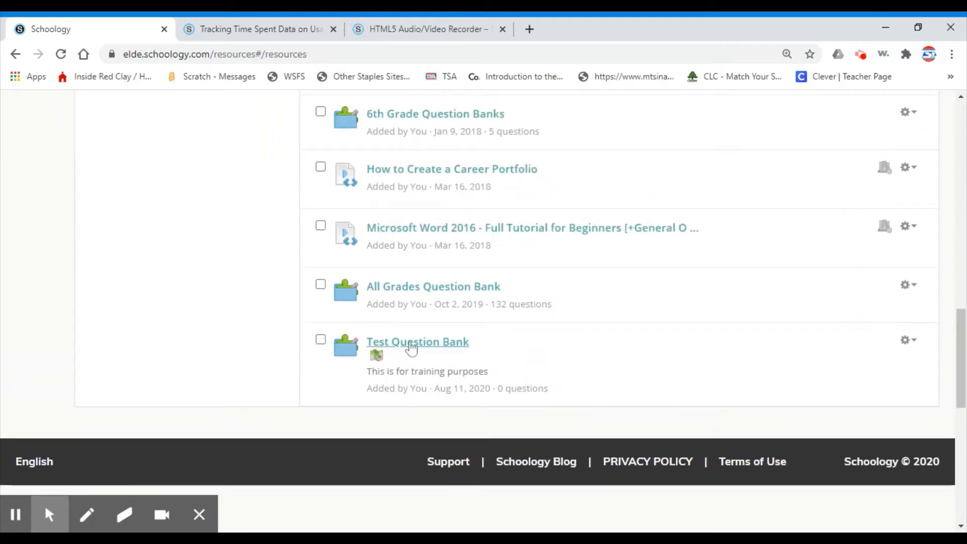
left_click(436, 351)
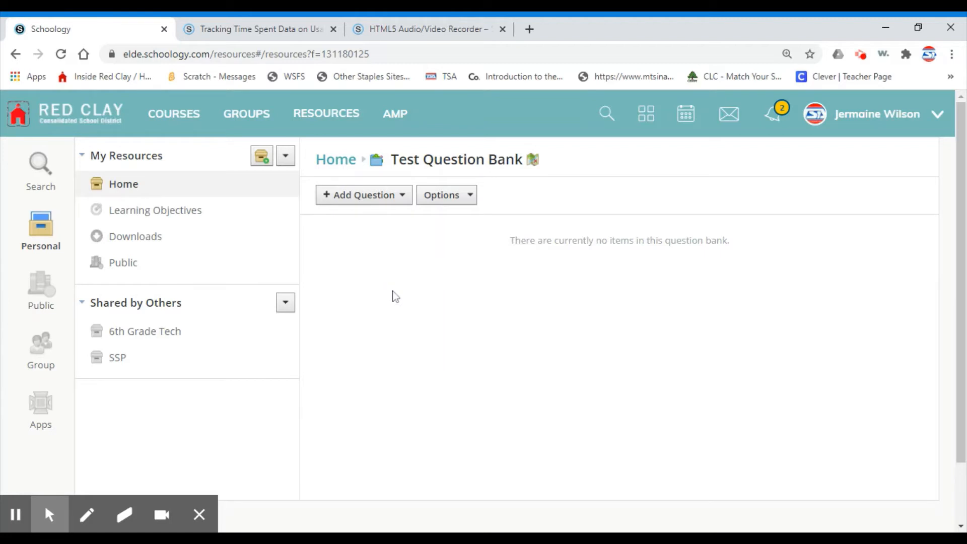
Start a True/False question in the bank with the text "The engineering design process has 8 steps.".
left_click(402, 199)
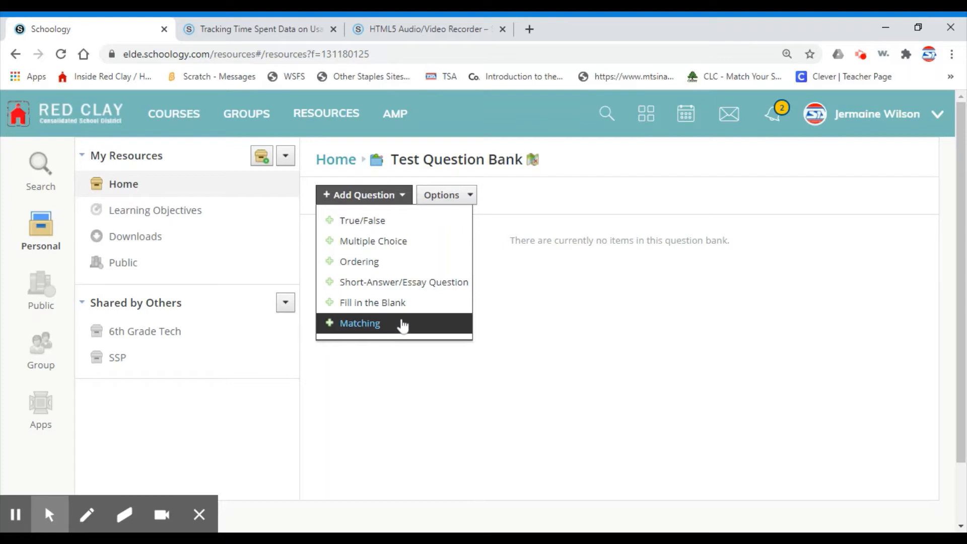
left_click(377, 228)
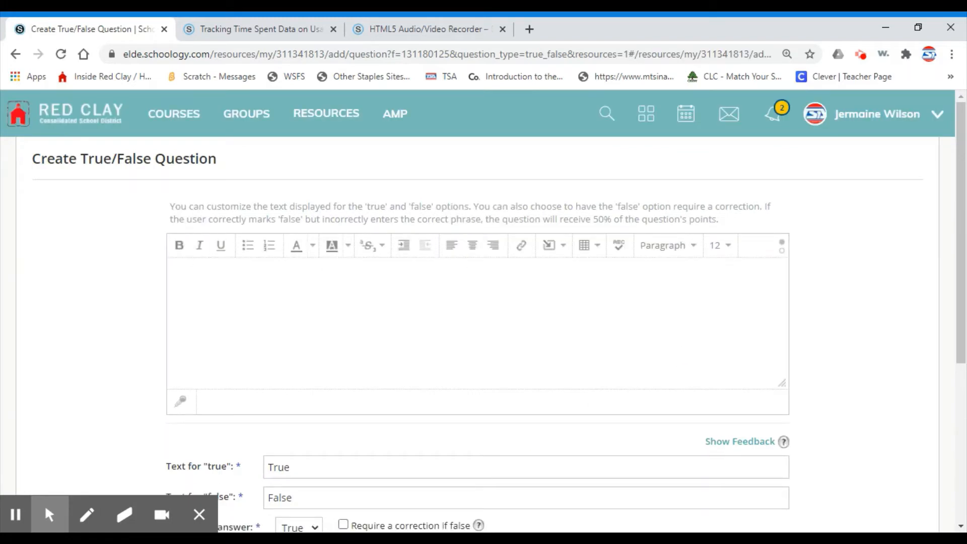
left_click(251, 286)
type("The engineering designp")
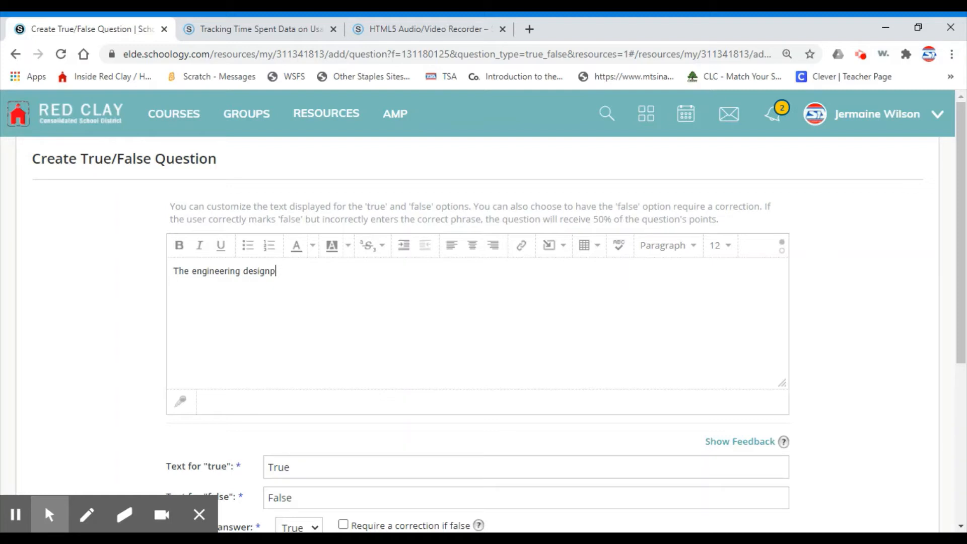
key("BackSpace")
type("process has 8 steps.")
Set the correct answer of the question to True.
scroll(573, 318, "down", 2)
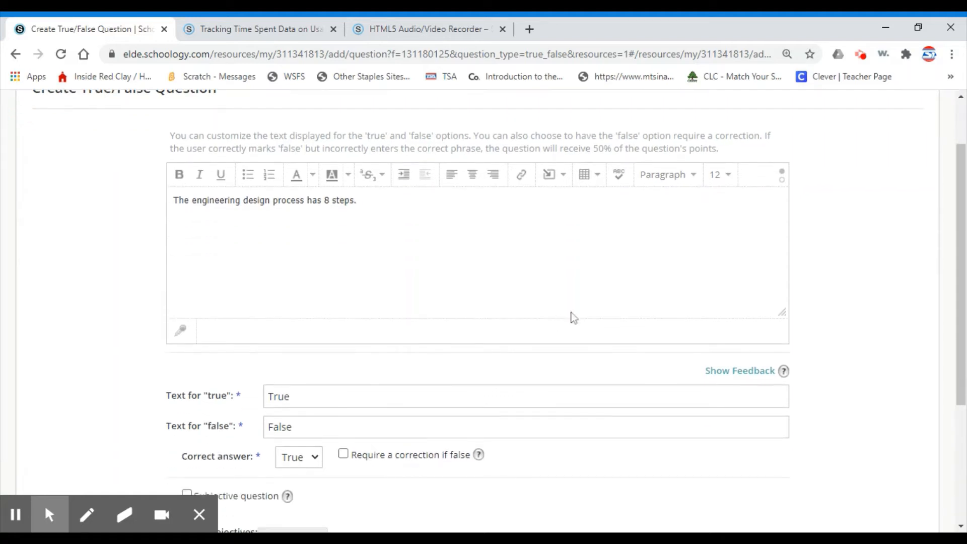
left_click(314, 453)
left_click(304, 470)
View the learning objectives available for aligning the question, and close the list without adding any.
scroll(324, 420, "down", 3)
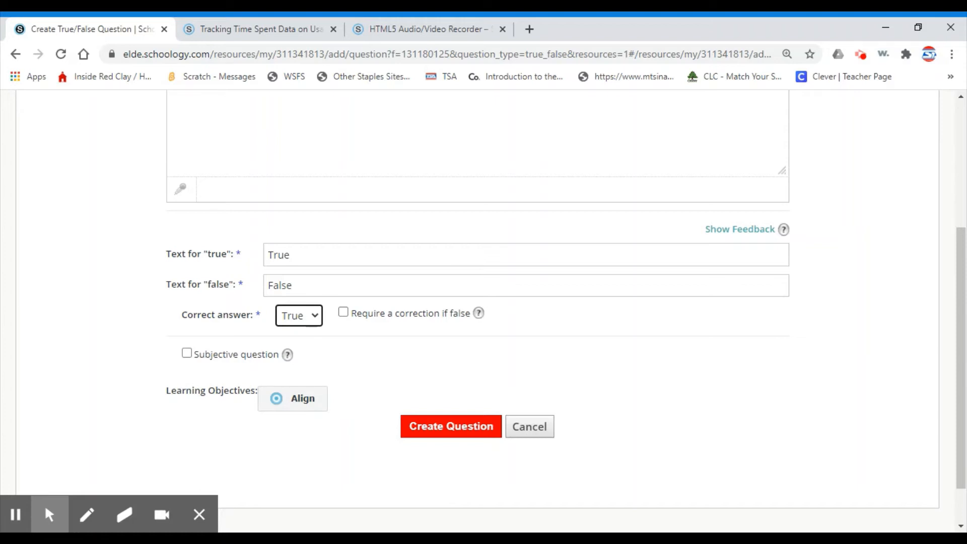
left_click(293, 398)
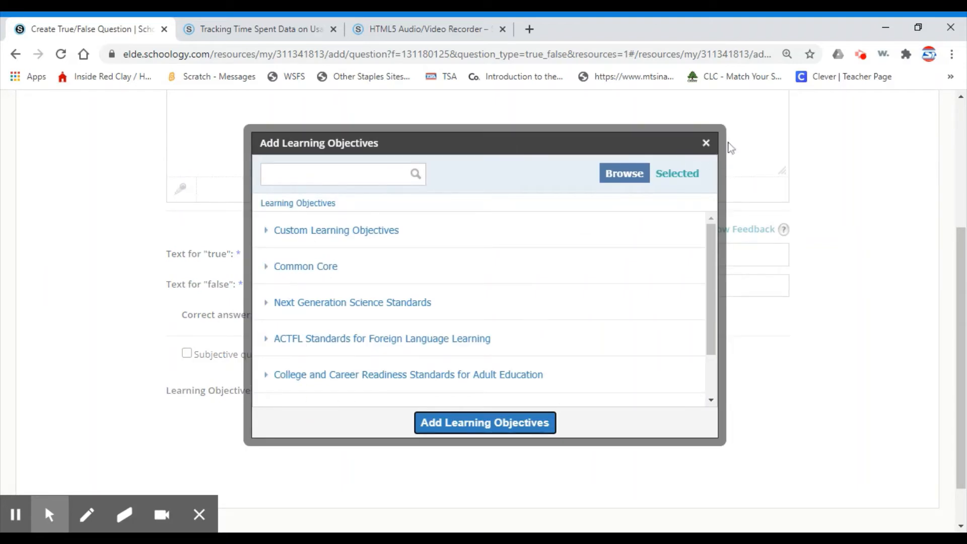
left_click(706, 143)
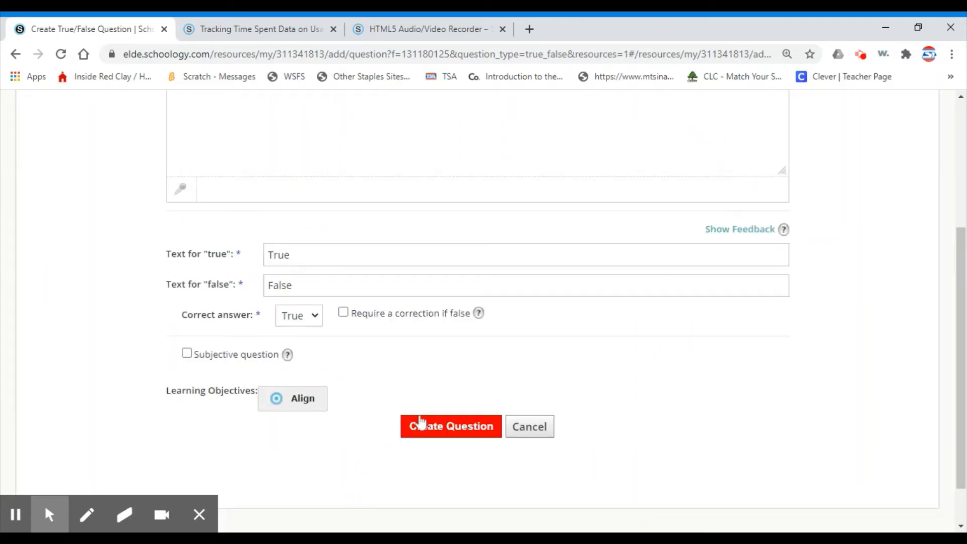
Format the whole question sentence as red, bold text at size 18.
scroll(553, 360, "up", 3)
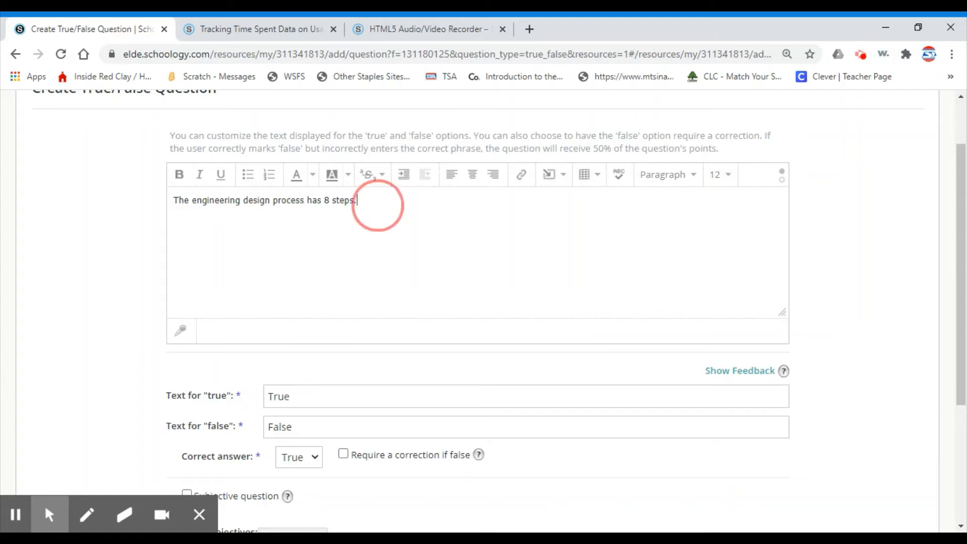
left_click_drag(378, 204, 136, 201)
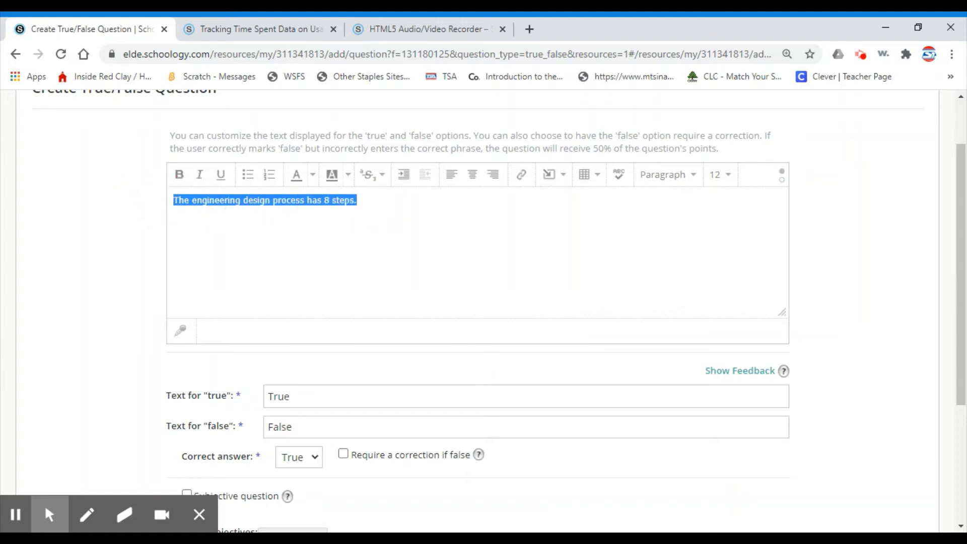
left_click(312, 175)
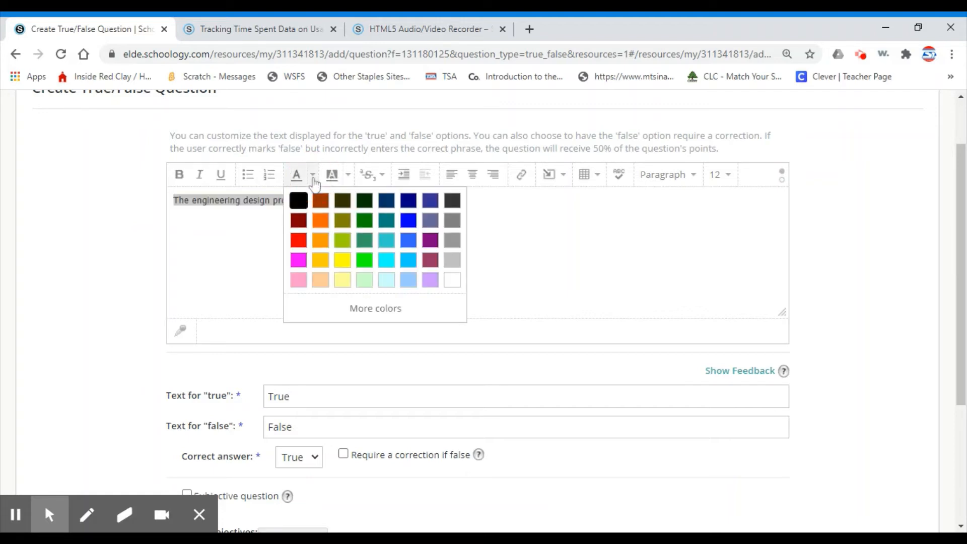
left_click(298, 240)
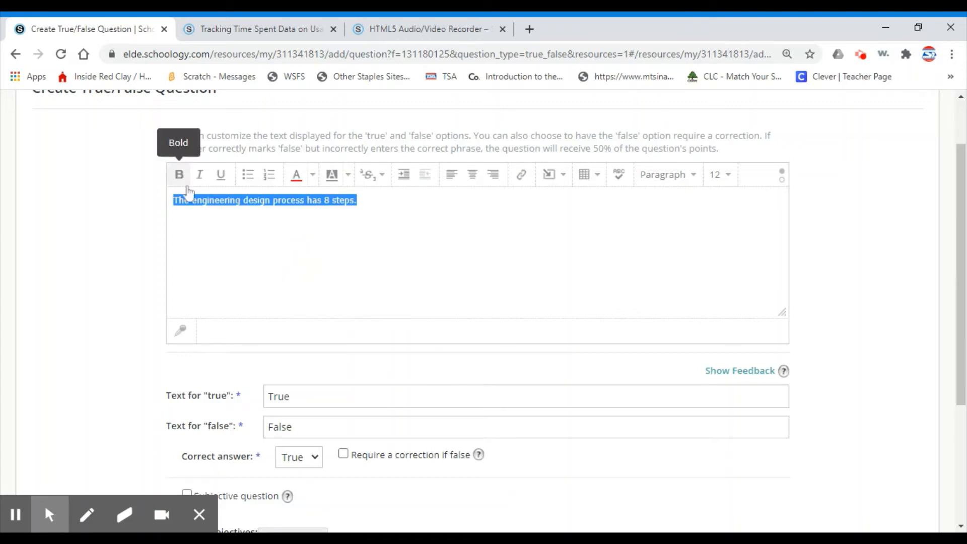
left_click(179, 176)
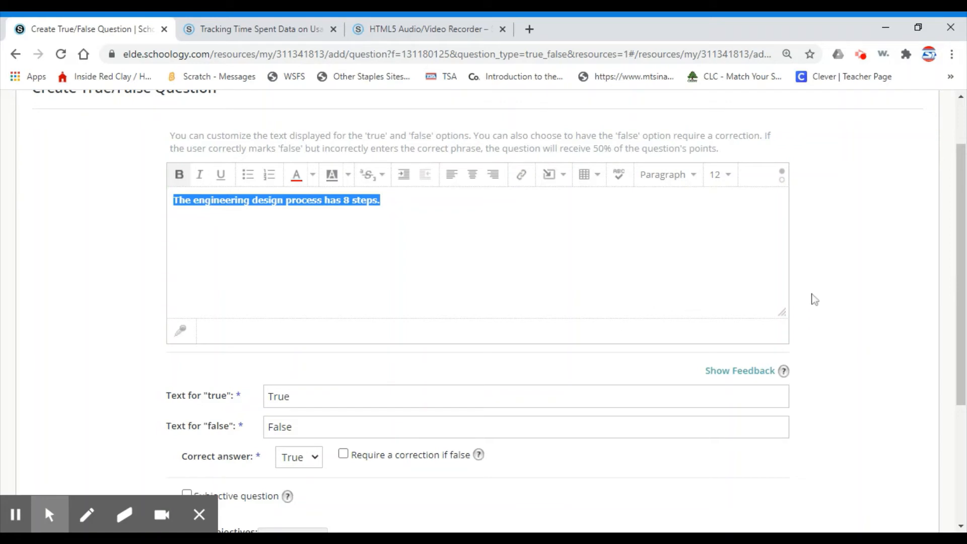
left_click(728, 177)
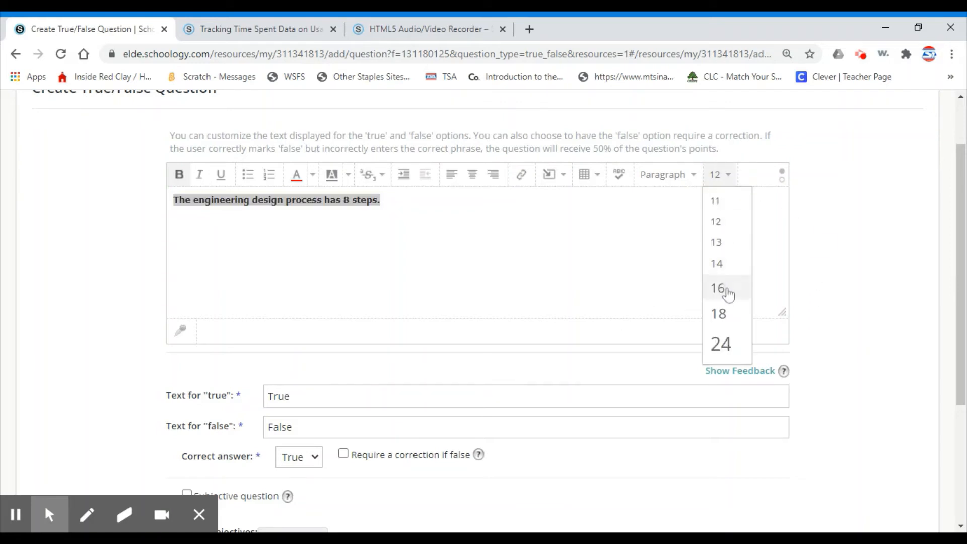
left_click(729, 315)
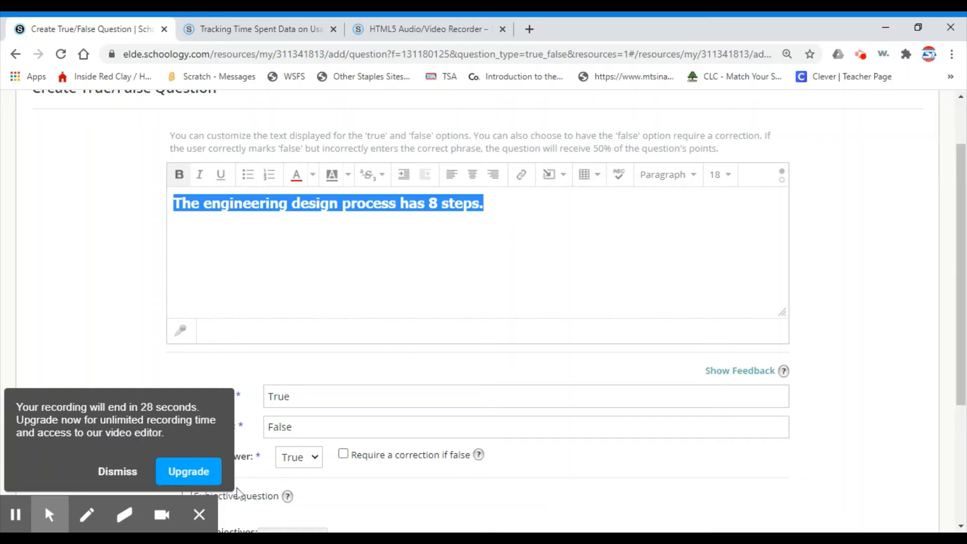
left_click(121, 472)
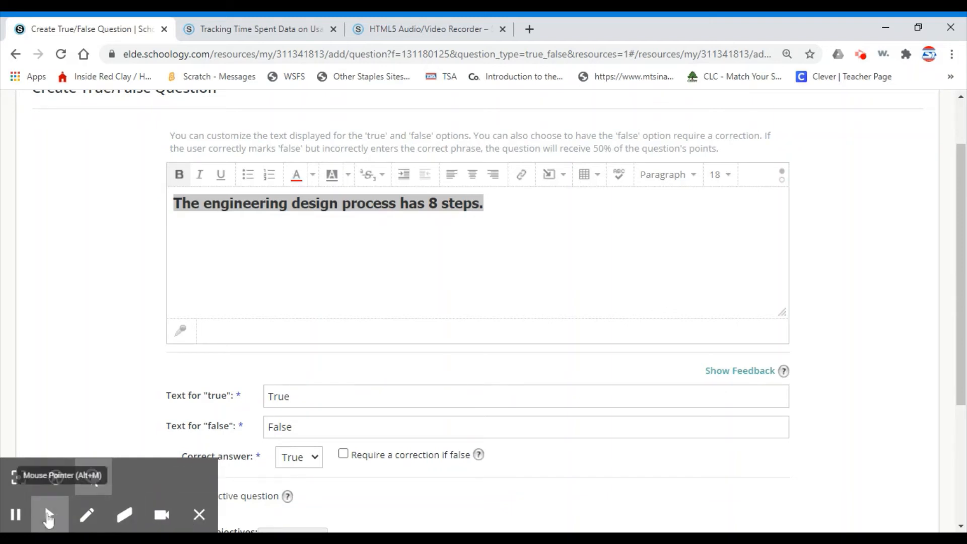
left_click(45, 514)
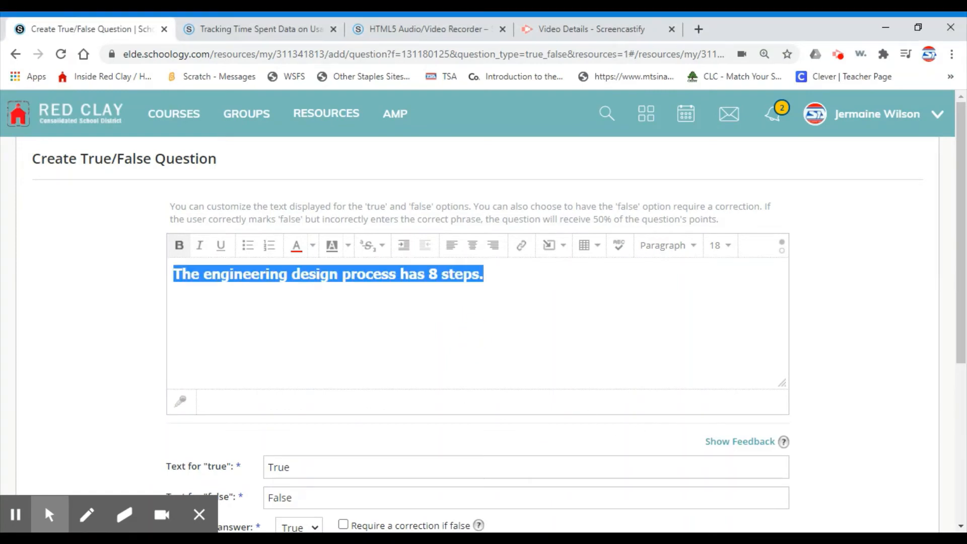
left_click(383, 249)
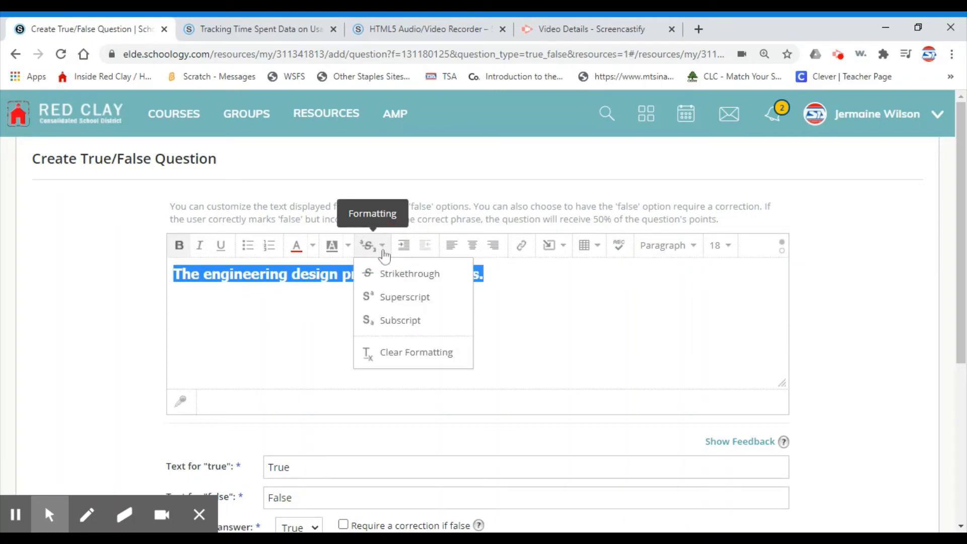
left_click(459, 297)
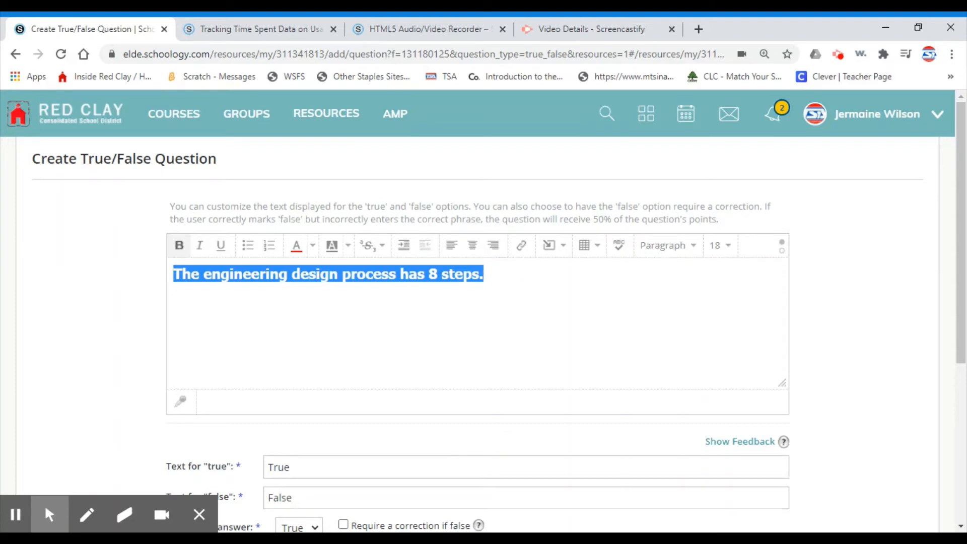
Add a second line below the question sentence reading 72, with the 2 formatted as superscript.
left_click(480, 272)
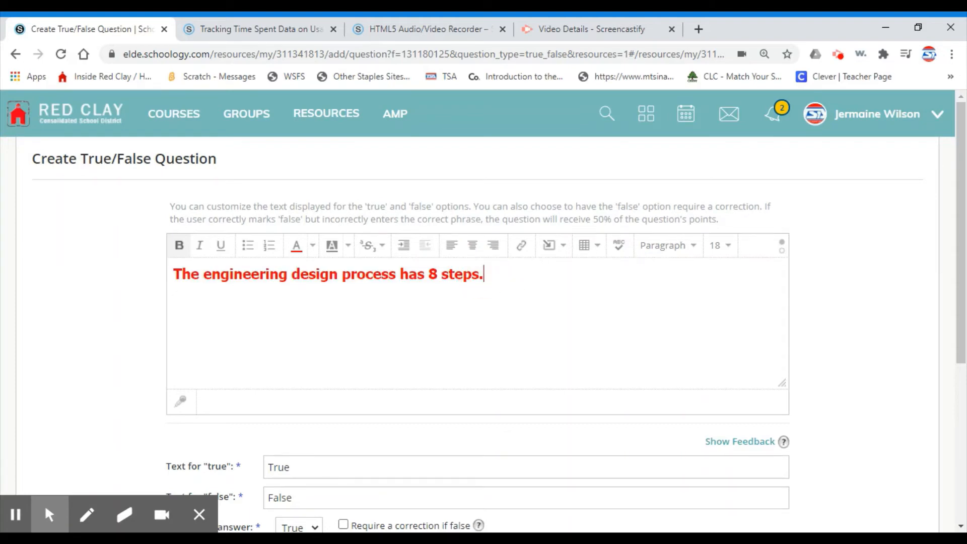
key("Return")
type("72")
left_click(183, 301)
left_click_drag(183, 302, 192, 301)
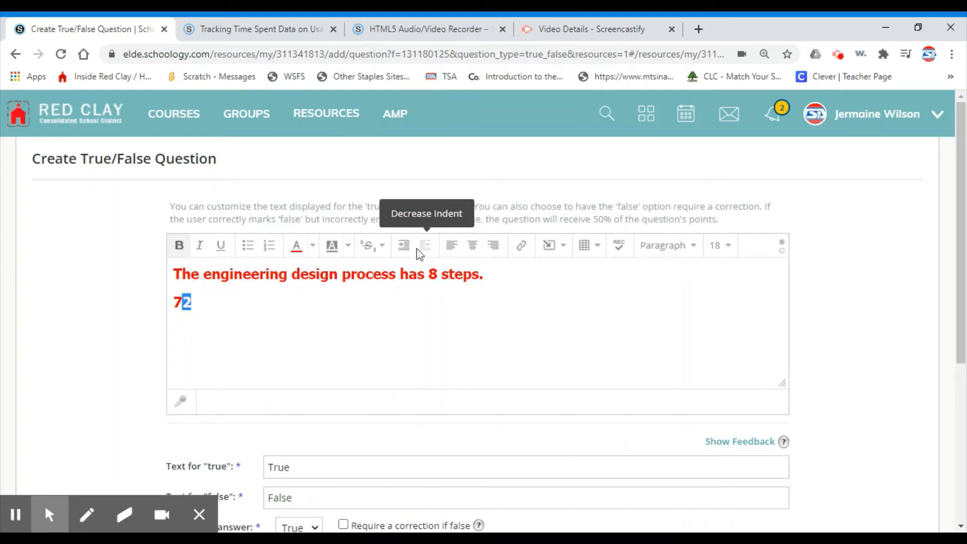
left_click(384, 250)
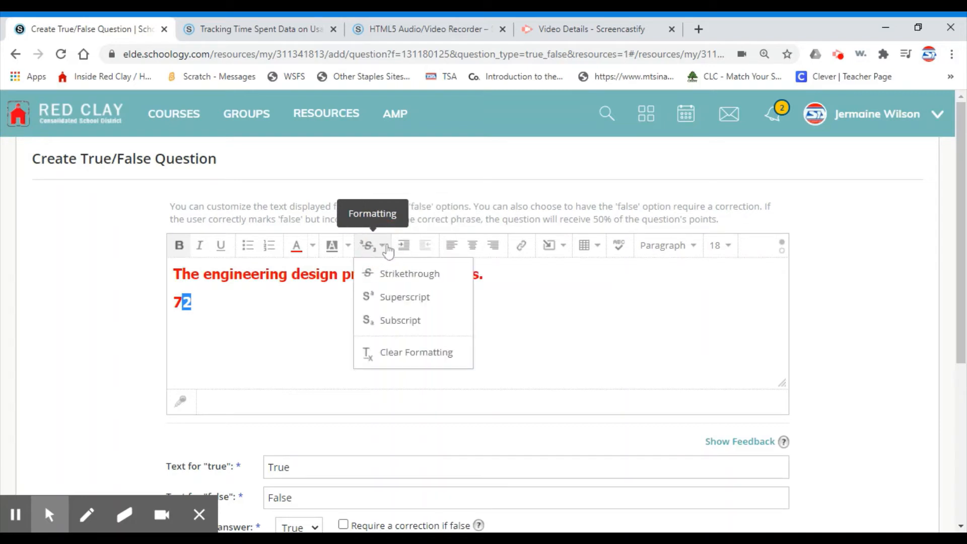
left_click(383, 296)
left_click(197, 343)
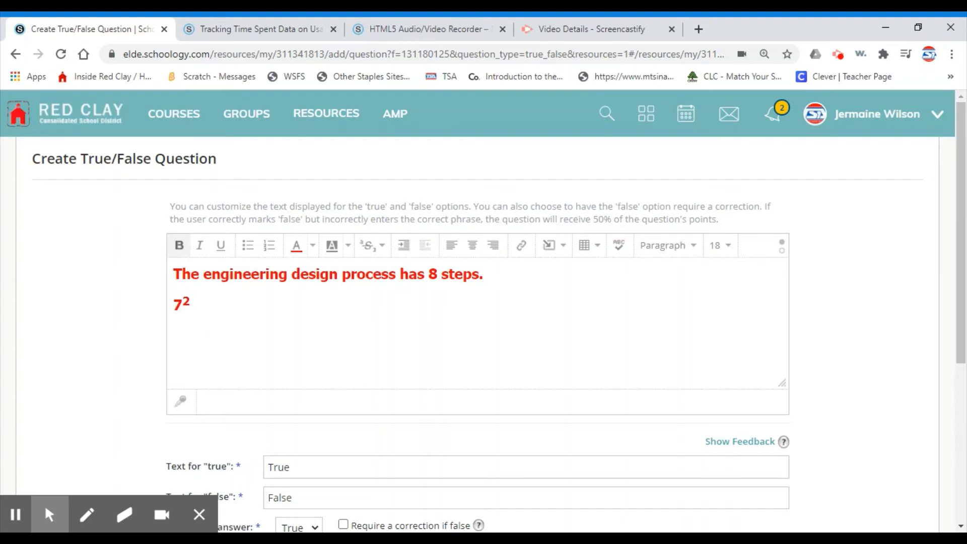
Replace the exponent after the 7 with a 3 and format it as superscript.
key("BackSpace")
type("3")
left_click_drag(192, 302, 182, 302)
left_click(388, 247)
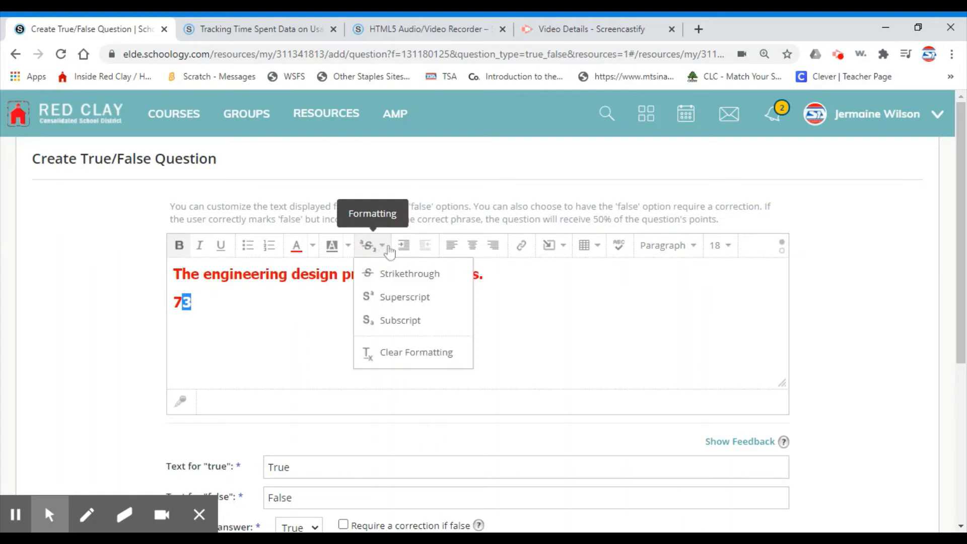
left_click(409, 303)
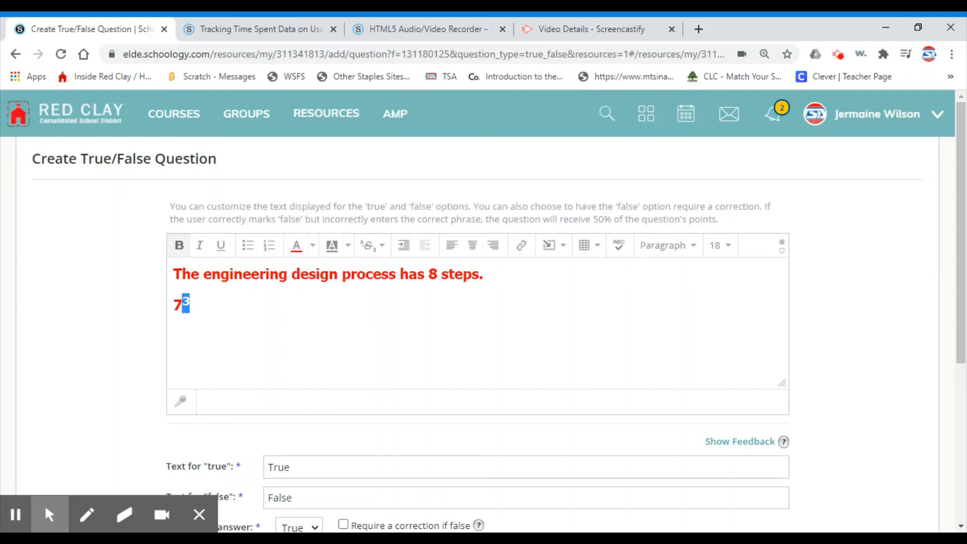
left_click(385, 247)
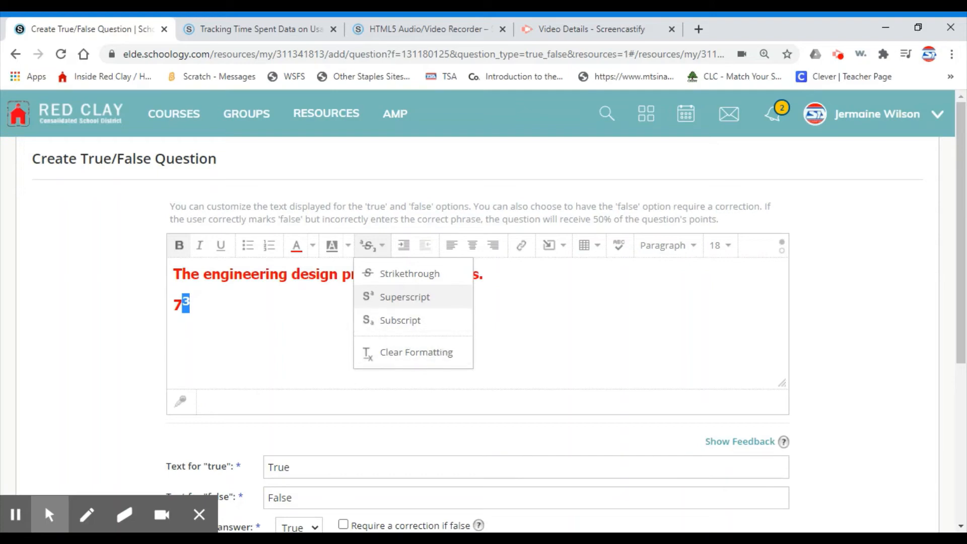
left_click(272, 323)
left_click(238, 303)
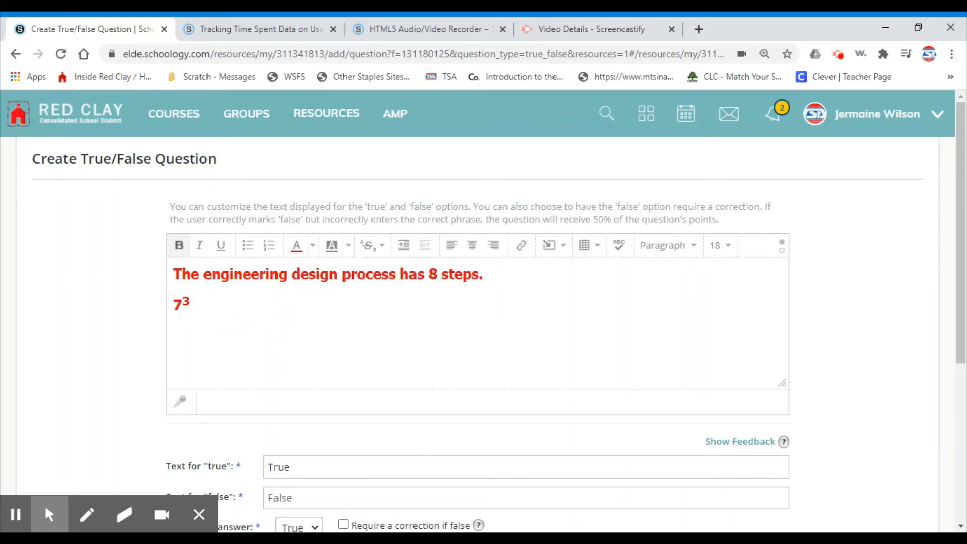
type("H20")
key("BackSpace")
key("BackSpace")
key("BackSpace")
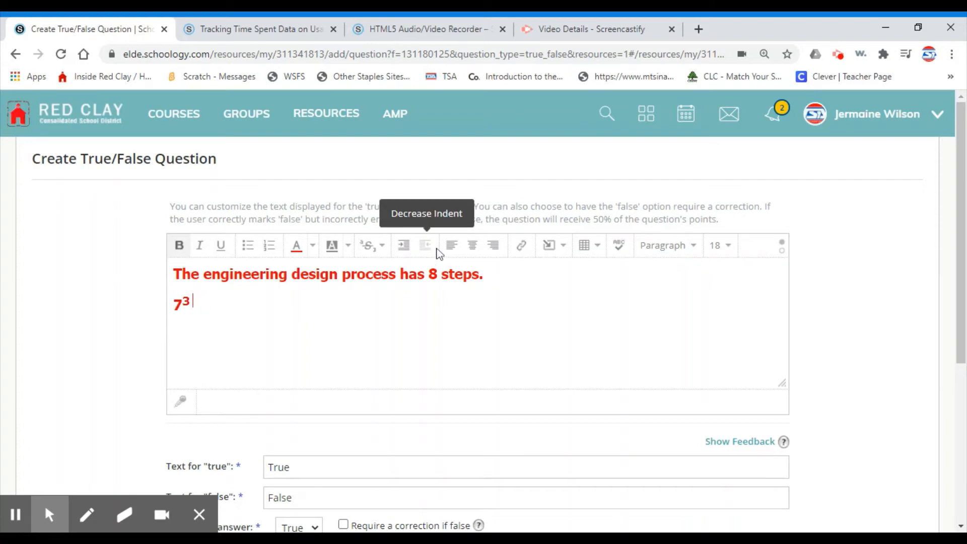
Clear the formatting of the exponent 3 after the 7 and start a new line below it.
left_click(379, 247)
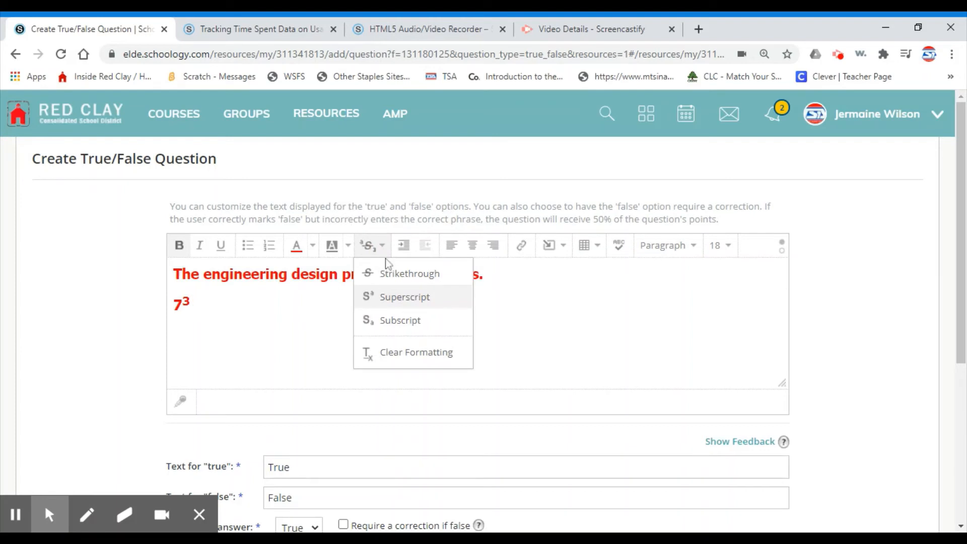
left_click(396, 354)
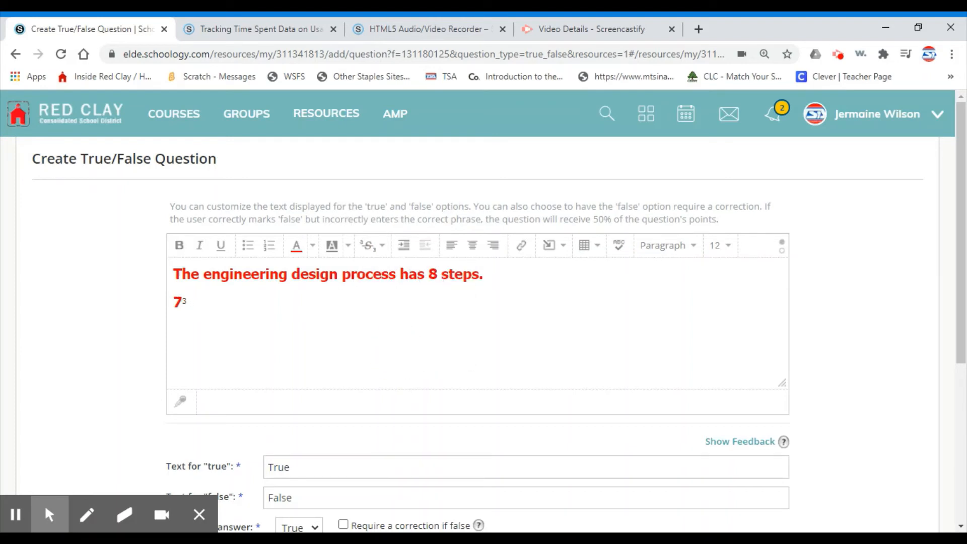
key("Return")
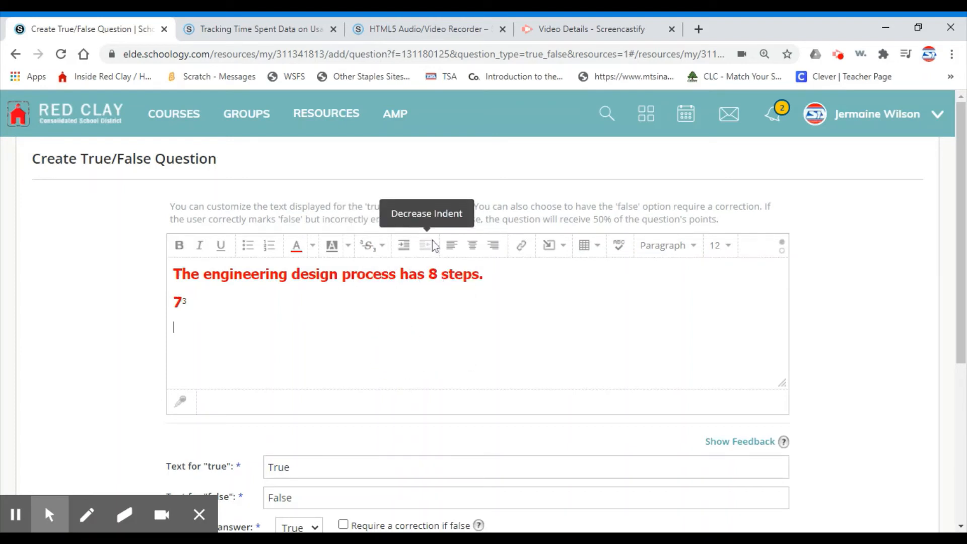
type("H20")
key("BackSpace")
key("BackSpace")
key("BackSpace")
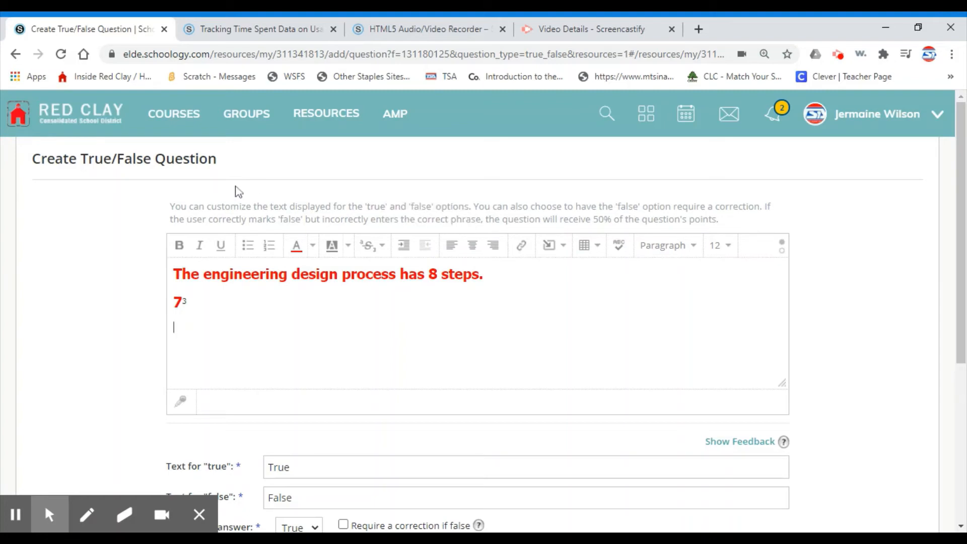
Add H20 after the question sentence on the same line and format its 2 as subscript.
left_click(494, 277)
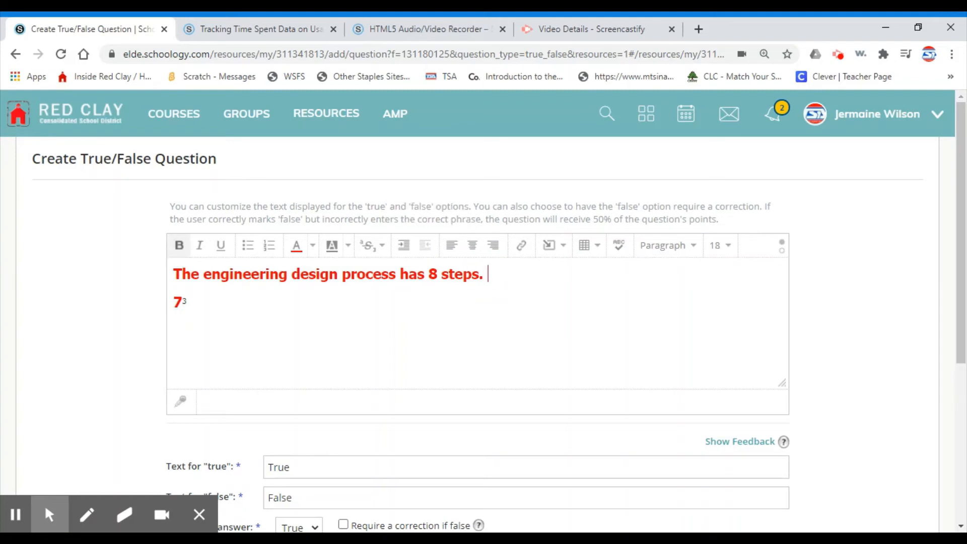
type("H20")
left_click_drag(498, 274, 507, 275)
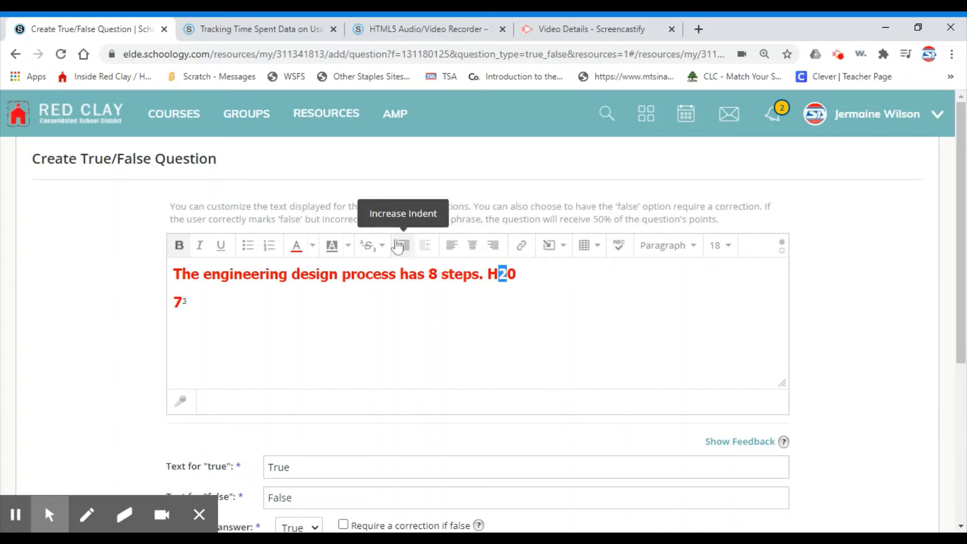
left_click(379, 246)
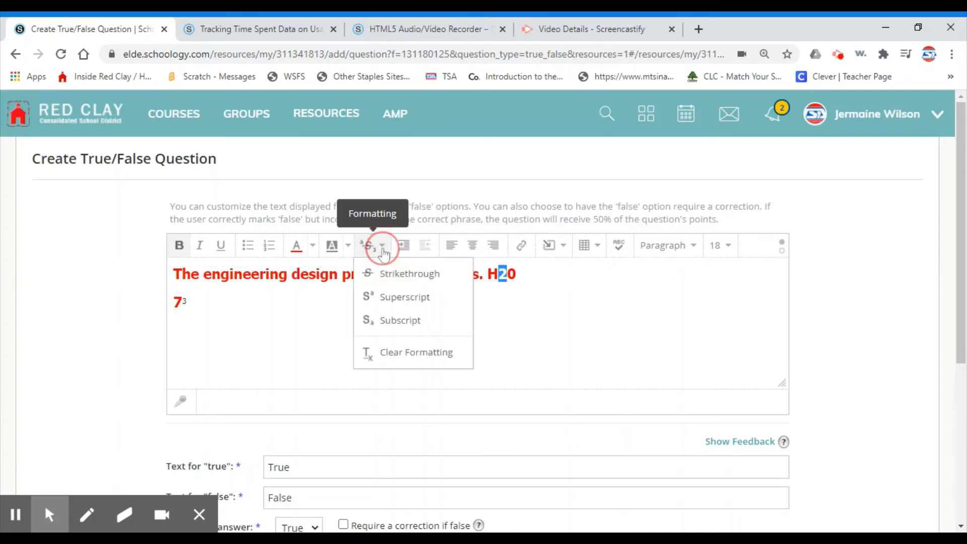
left_click(397, 321)
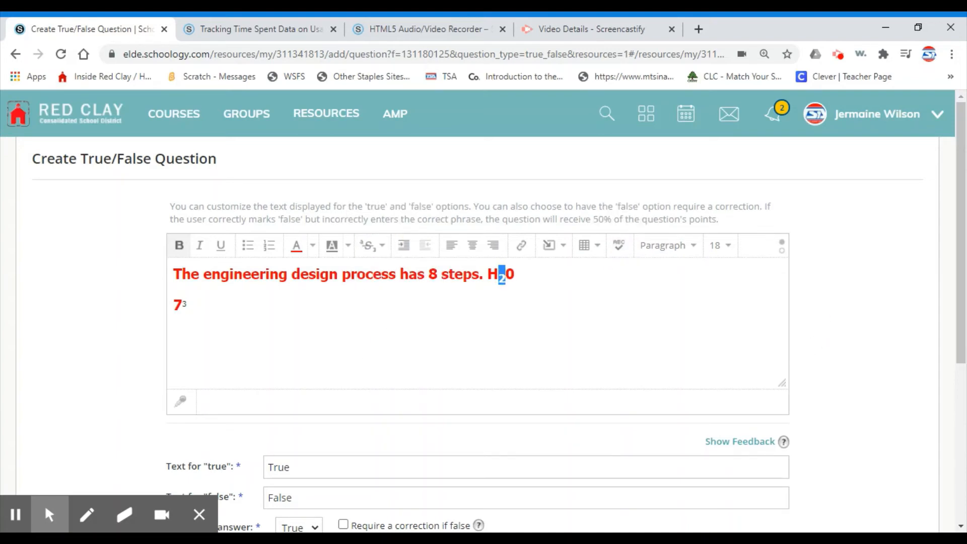
left_click(514, 322)
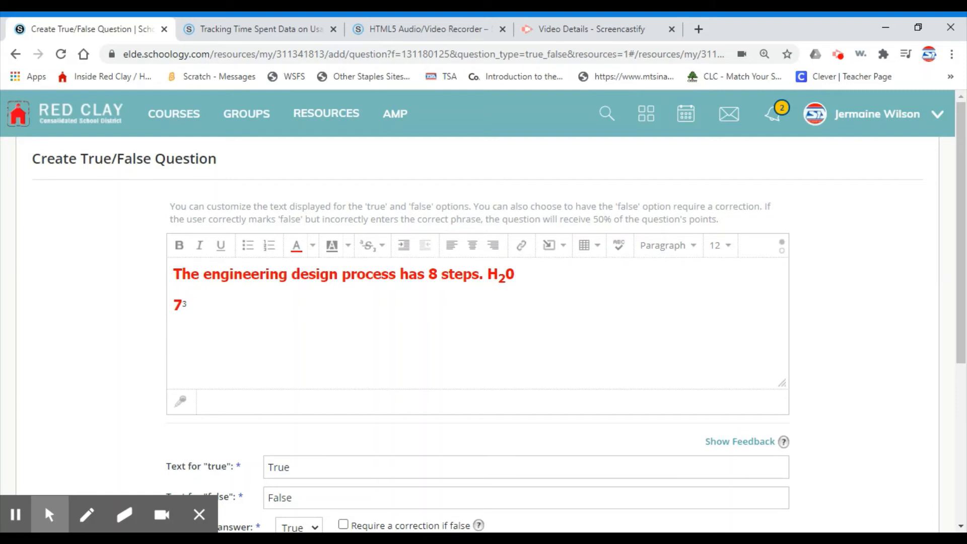
Record an audio-only clip and insert the recording as an attachment to the question.
scroll(838, 314, "down", 3)
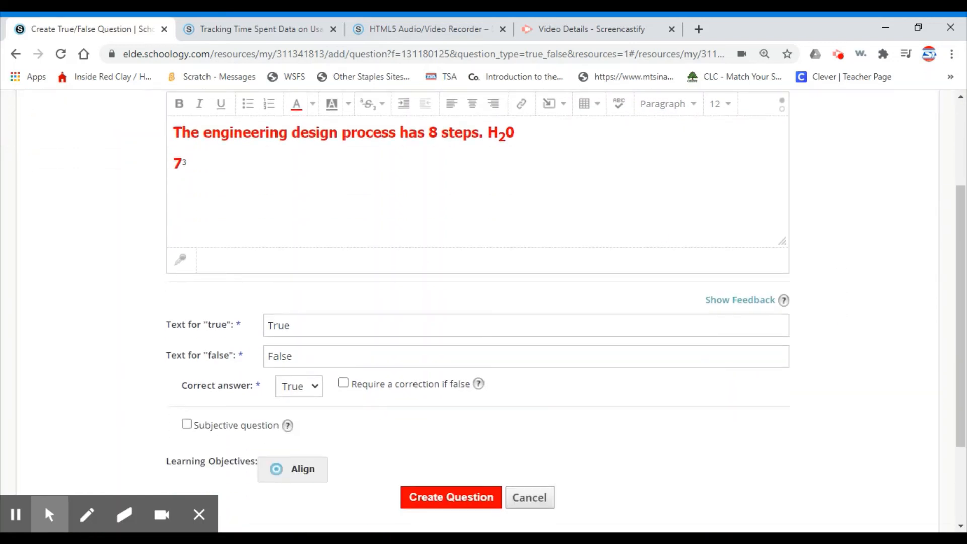
left_click(182, 262)
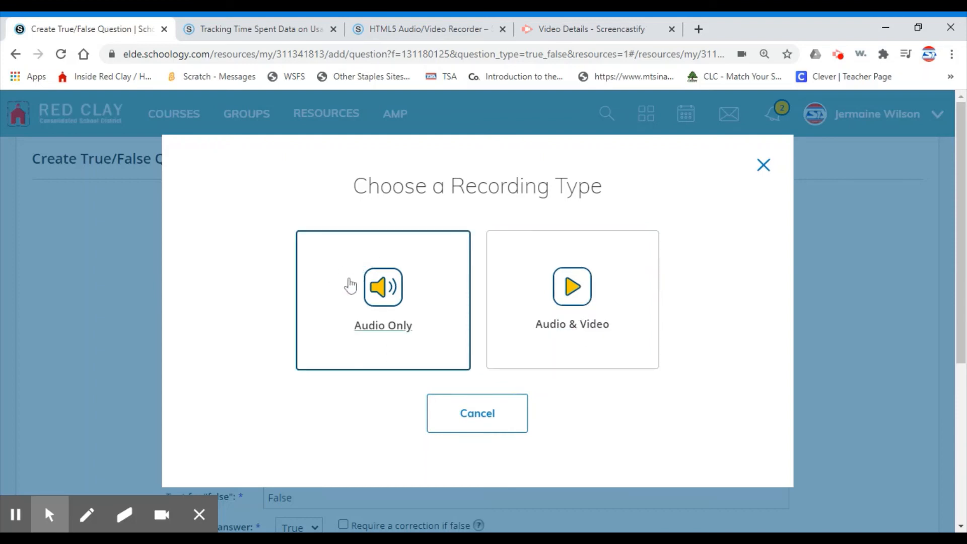
left_click(385, 292)
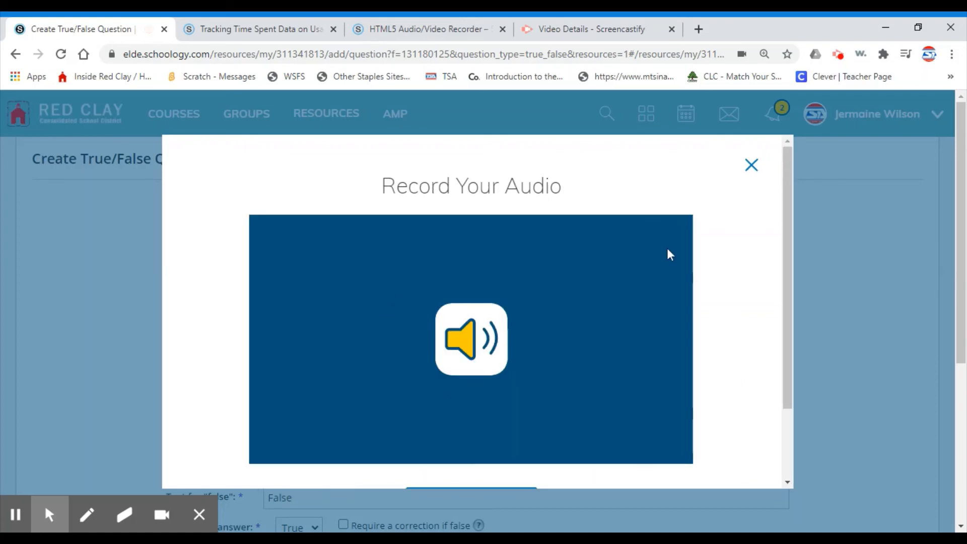
scroll(675, 274, "down", 2)
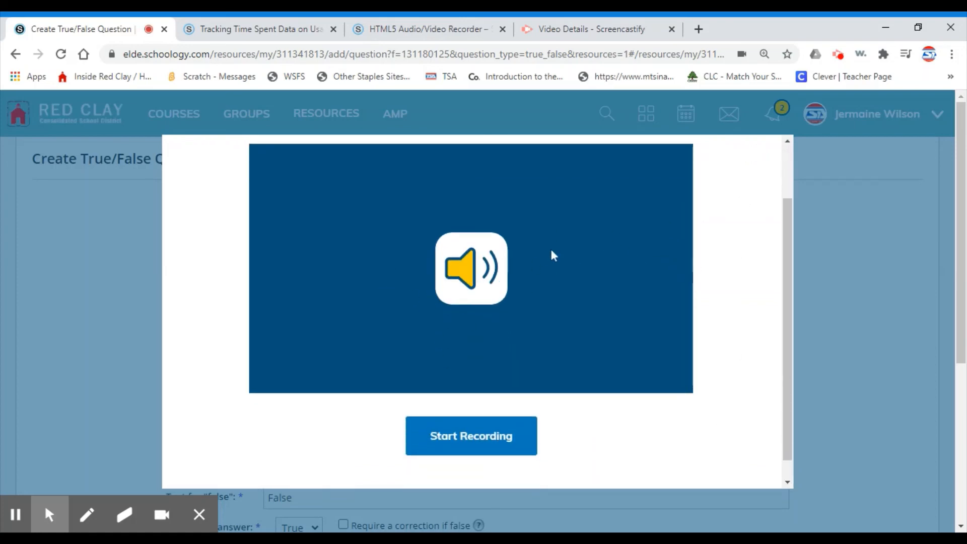
left_click(475, 443)
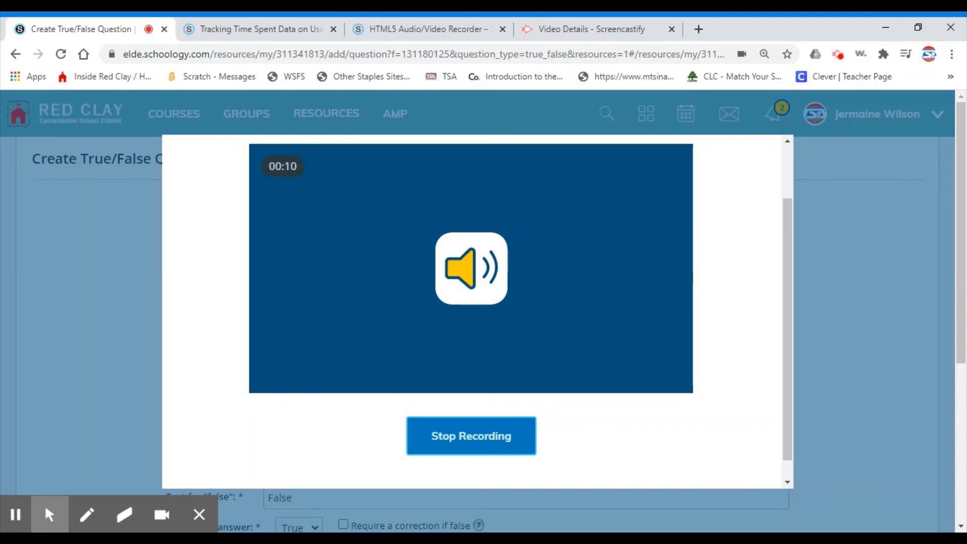
left_click(456, 443)
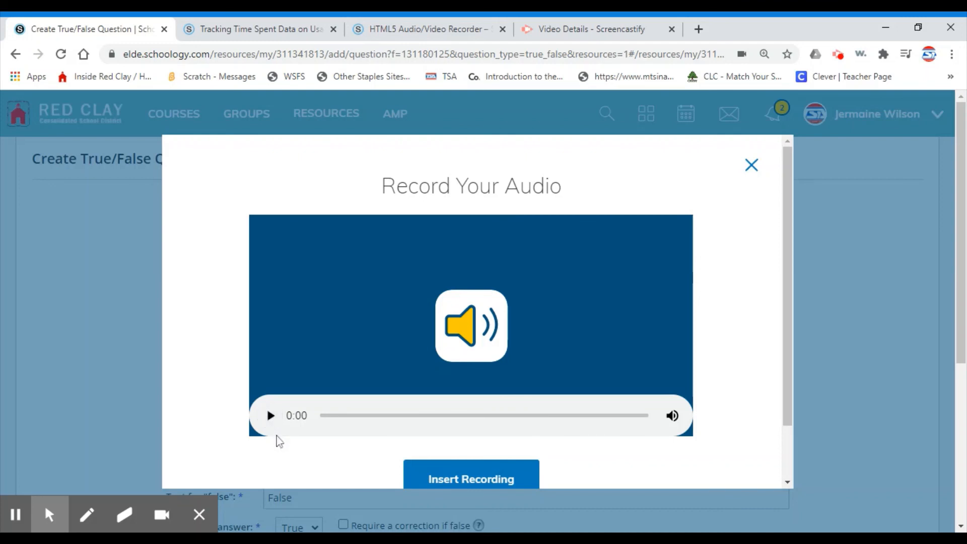
scroll(787, 320, "down", 1)
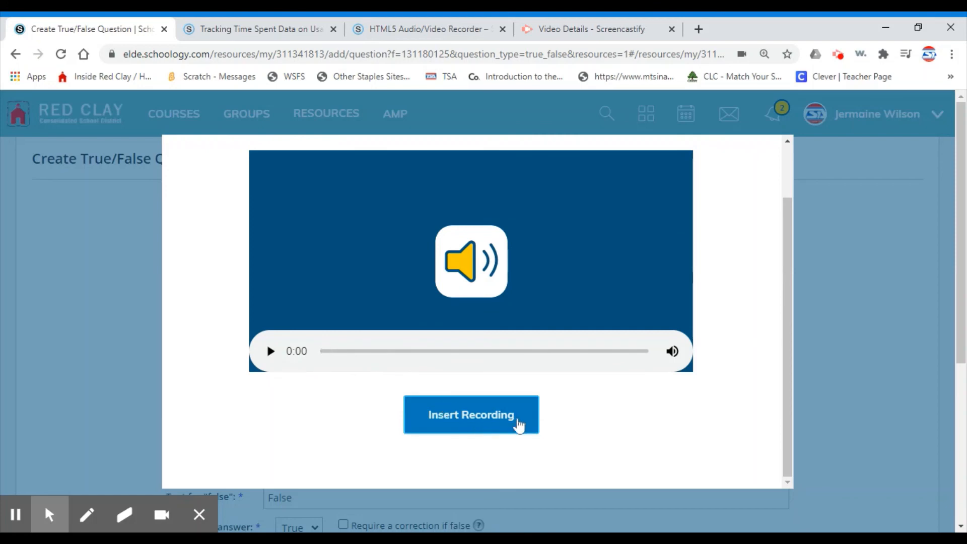
left_click(470, 422)
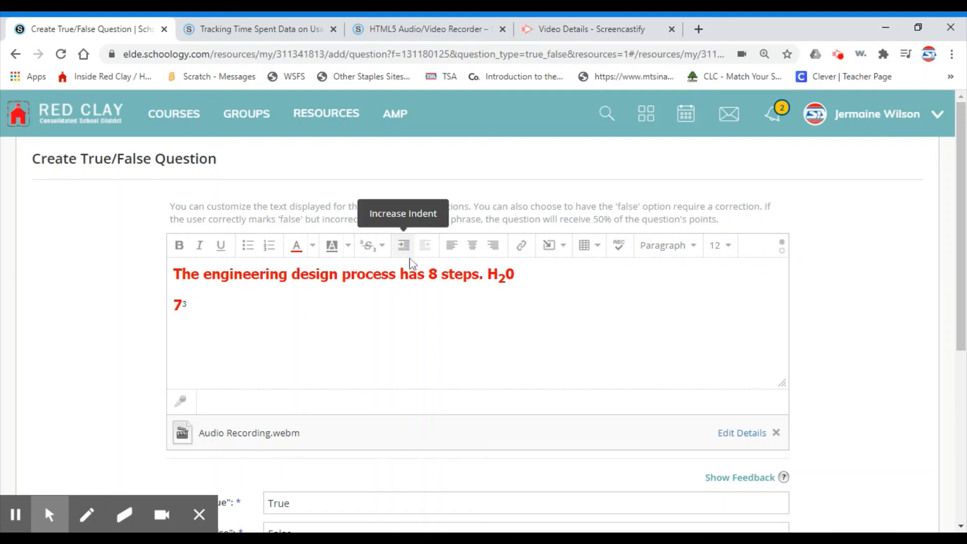
scroll(484, 312, "down", 3)
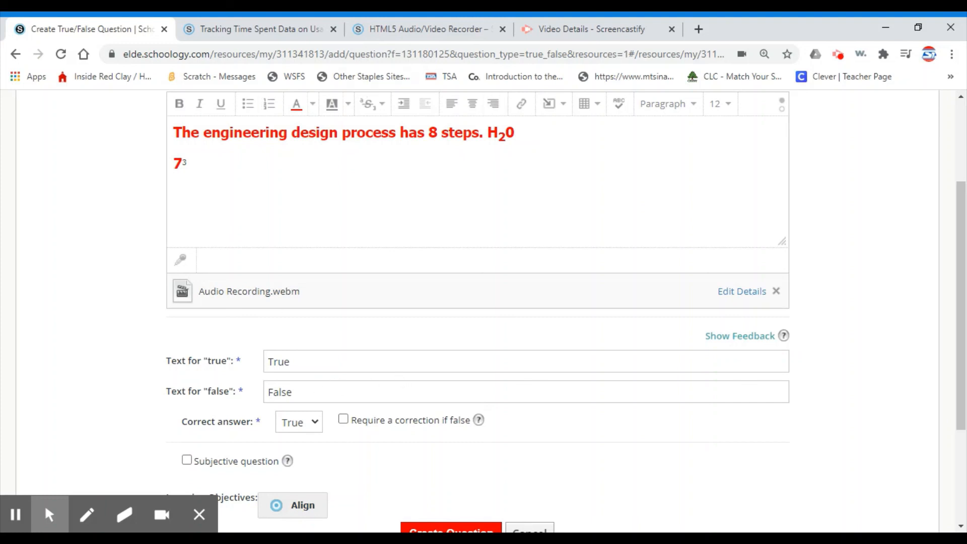
scroll(439, 375, "up", 1)
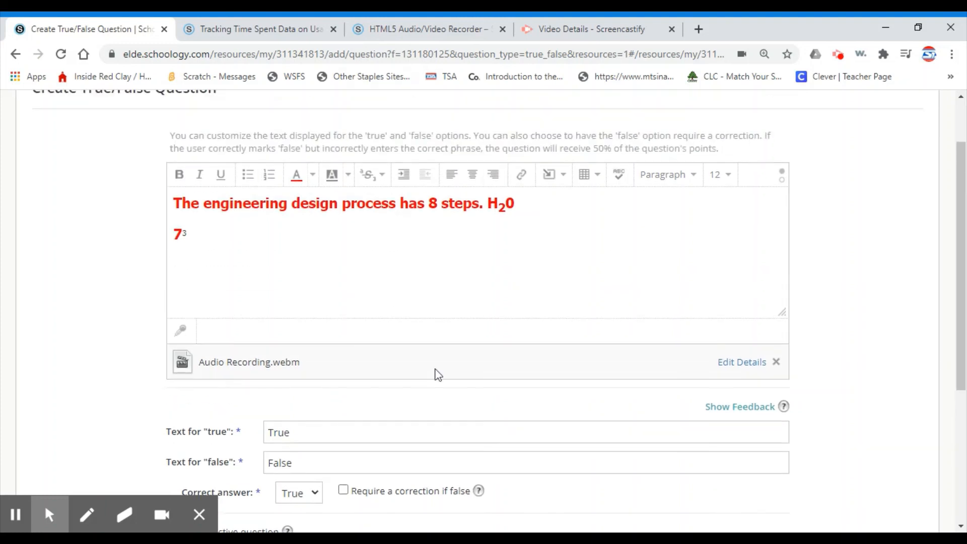